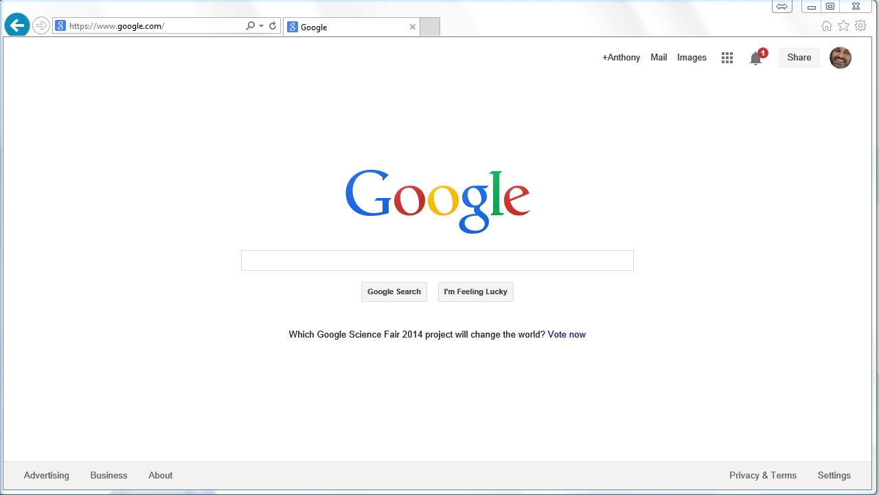
# Step: Open the Internet Options privacy settings in Internet Explorer and review the Pop-up Blocker's allowed sites and blocking level
pyautogui.click(524, 26)
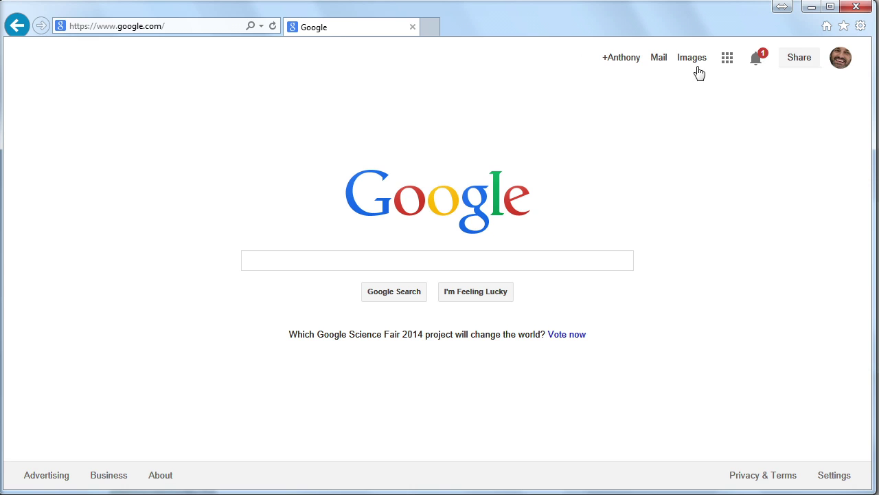
pyautogui.click(860, 28)
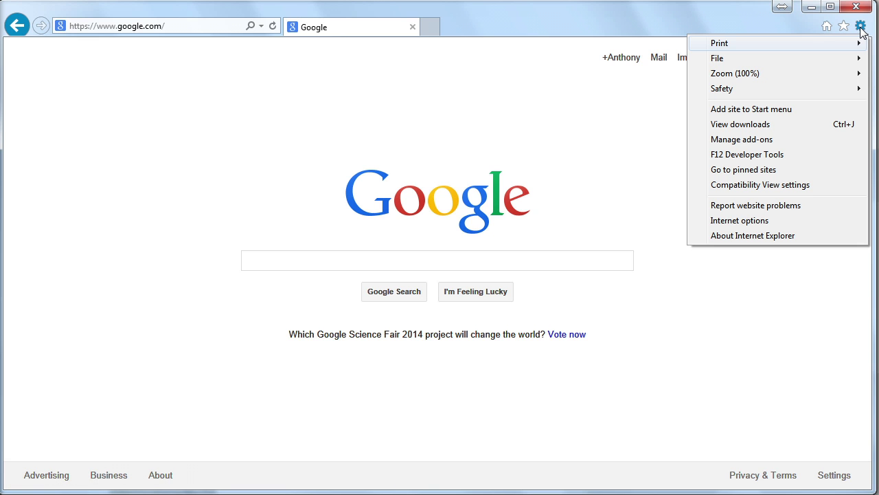
pyautogui.click(764, 227)
pyautogui.moveTo(200, 20); pyautogui.dragTo(496, 65)
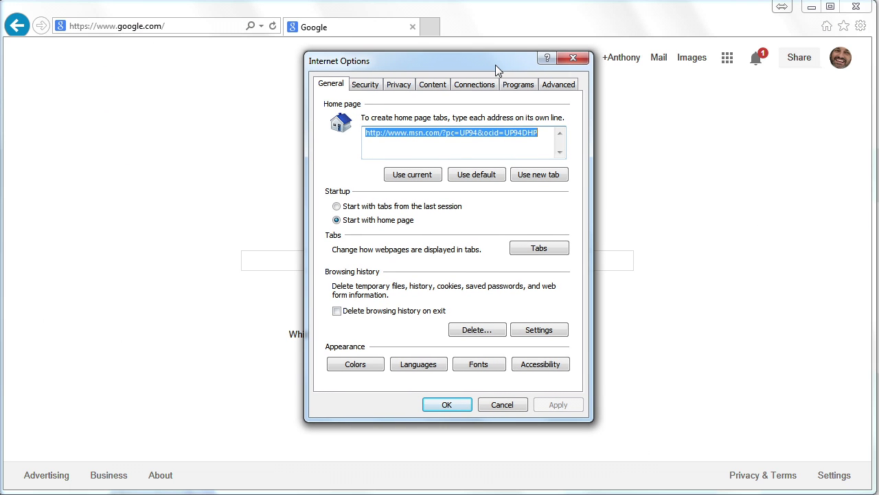
pyautogui.click(368, 87)
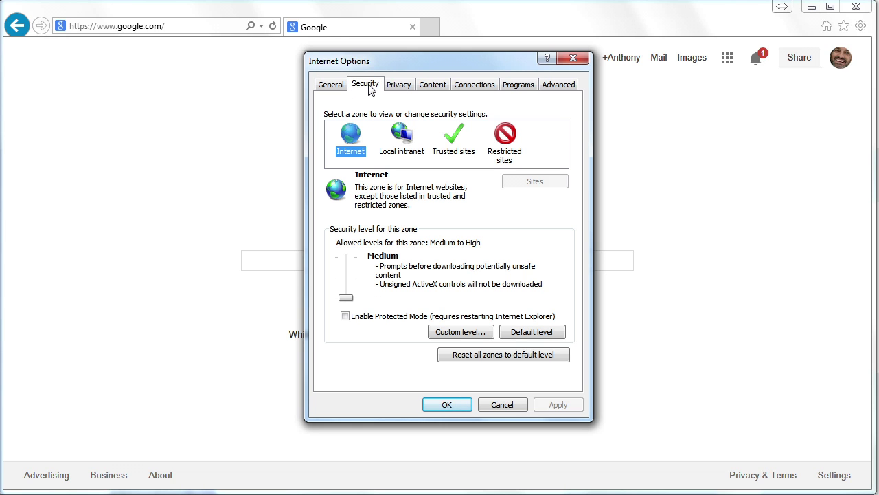
pyautogui.click(403, 84)
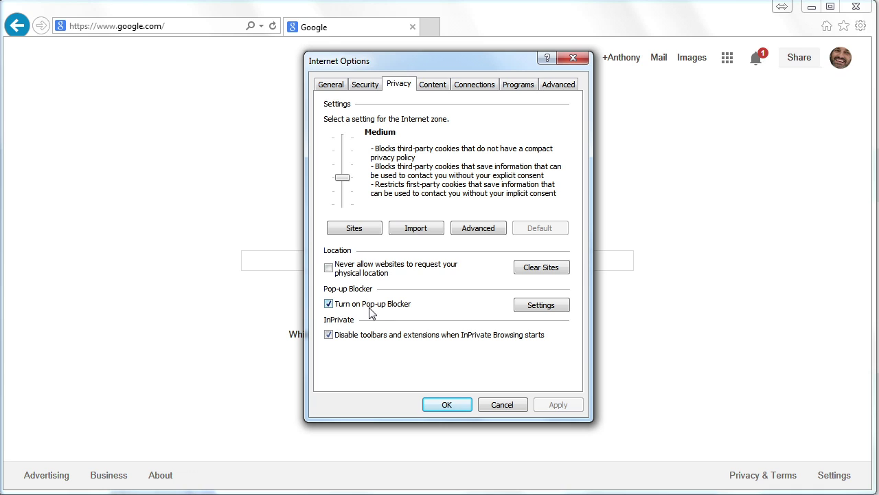
pyautogui.click(530, 309)
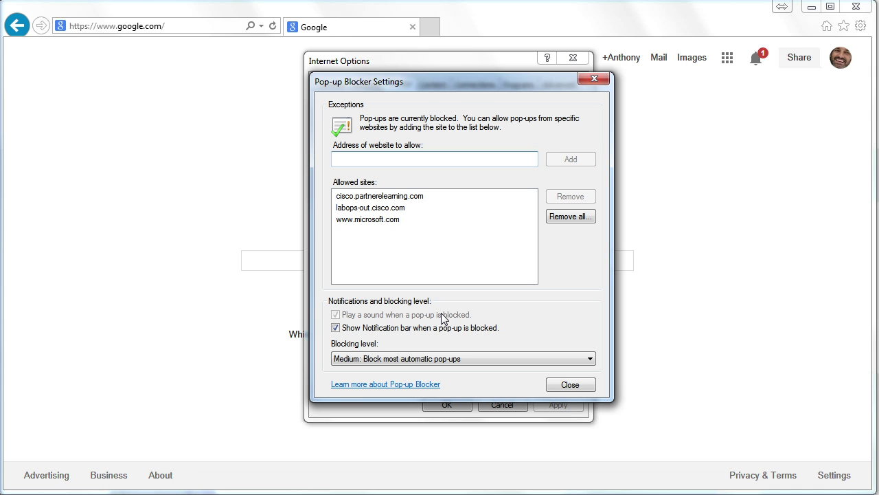
pyautogui.click(570, 384)
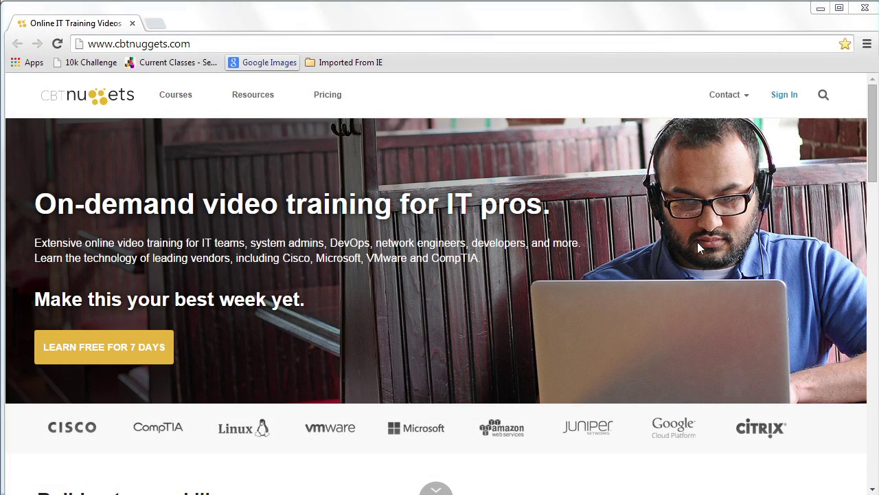
# Step: Switch to Chrome, show the advanced settings and open the content settings in the Privacy section
pyautogui.click(867, 48)
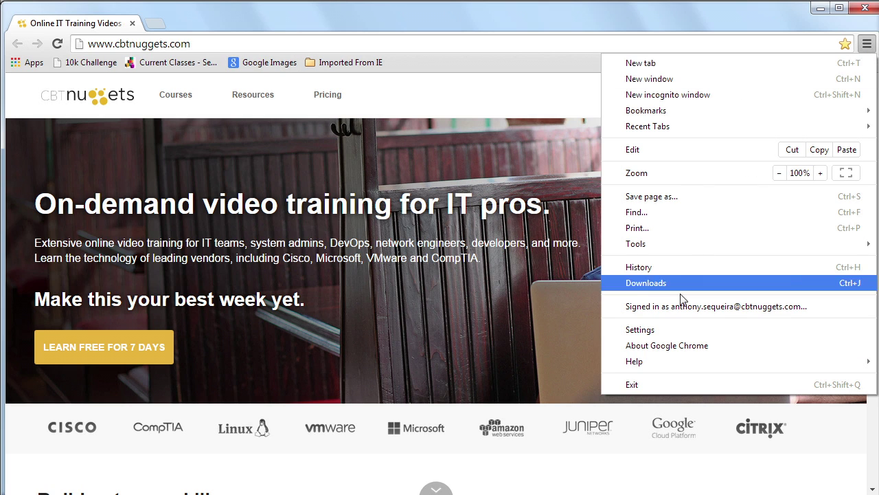
pyautogui.click(672, 332)
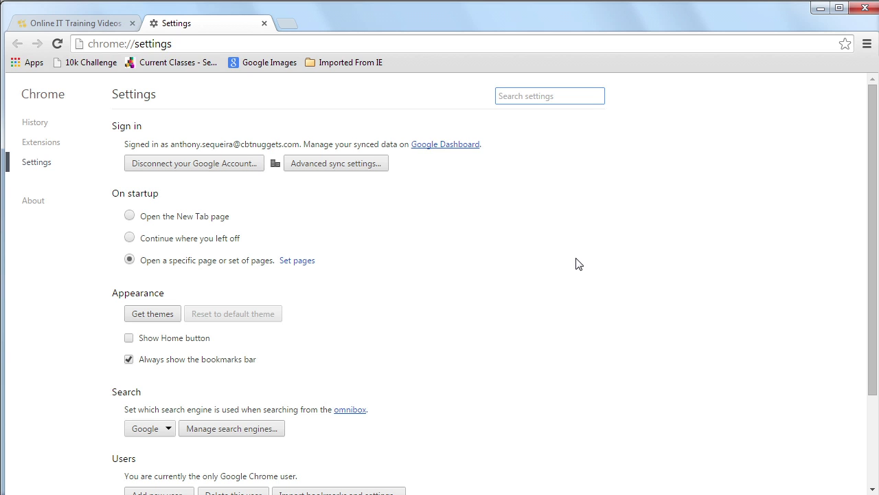
pyautogui.scroll(-2, 599, 227)
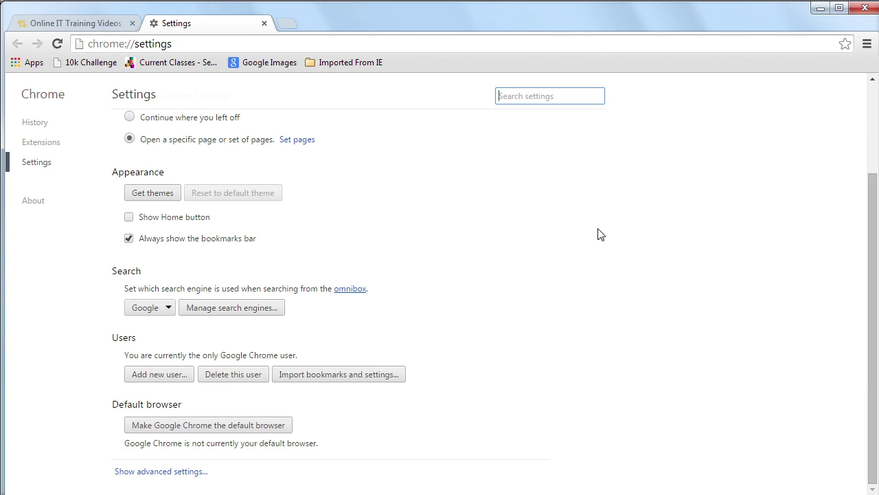
pyautogui.click(172, 471)
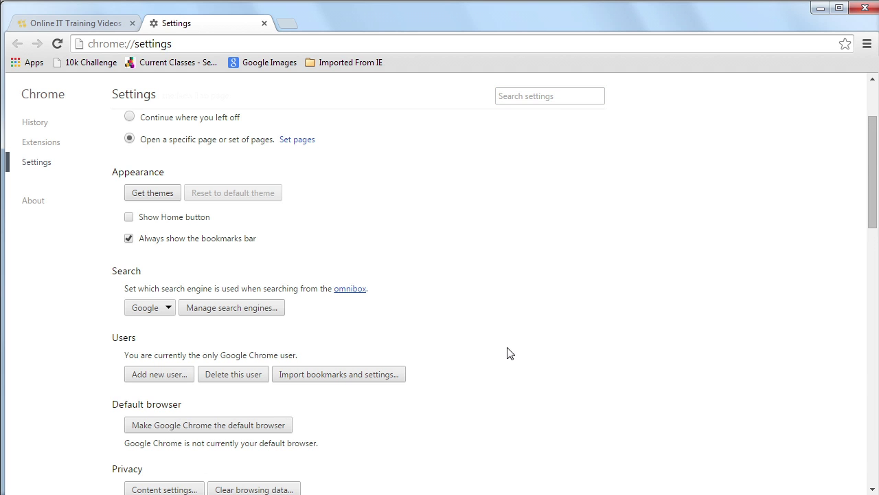
pyautogui.scroll(-1, 522, 340)
pyautogui.scroll(-2, 539, 326)
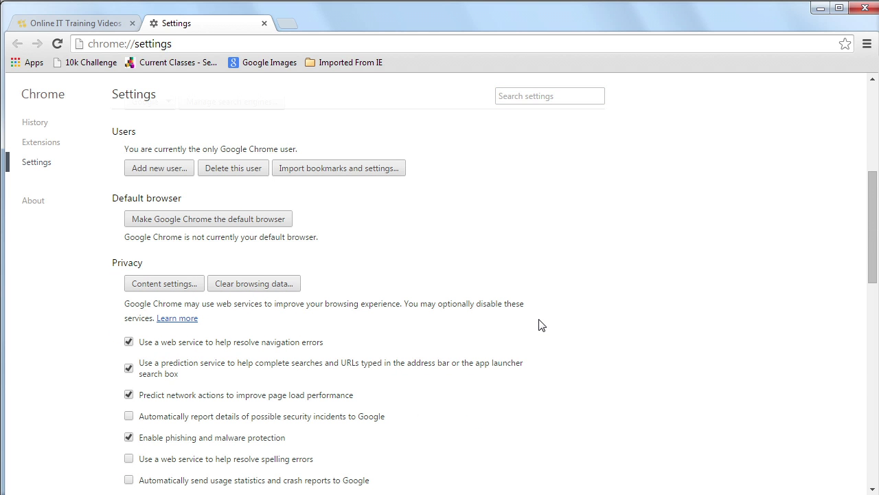
pyautogui.scroll(-1, 539, 325)
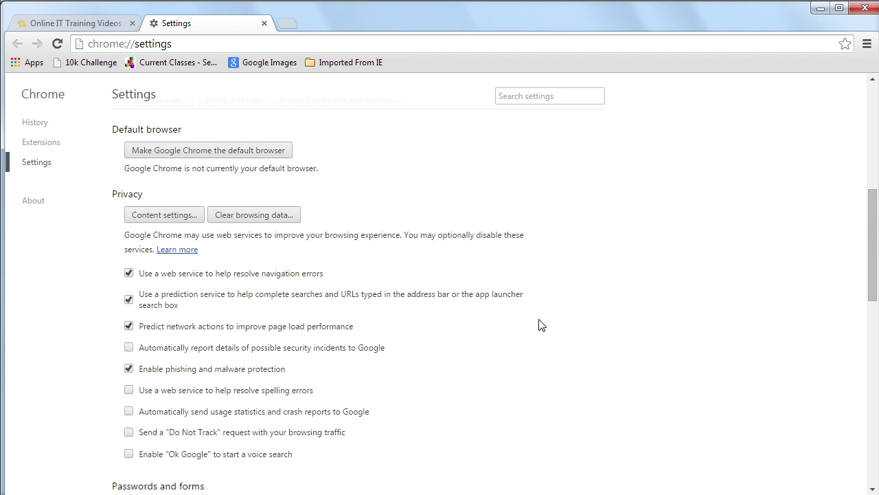
pyautogui.click(163, 216)
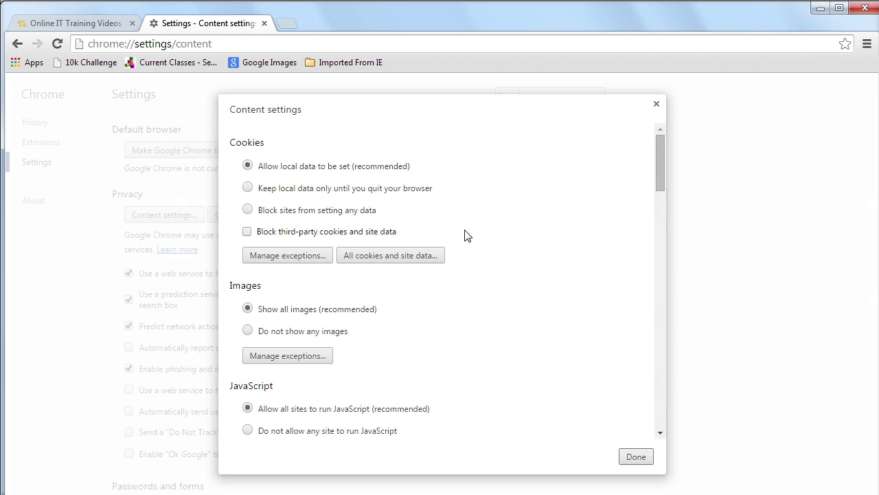
# Step: Set Pop-ups to "Do not allow any site to show pop-ups (recommended)", review the pop-up exceptions and close the content settings
pyautogui.scroll(-6, 528, 238)
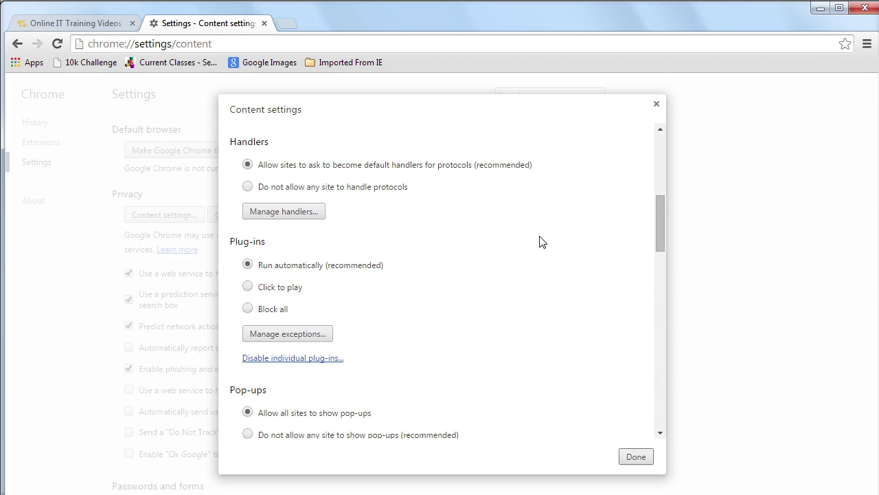
pyautogui.scroll(-1, 541, 243)
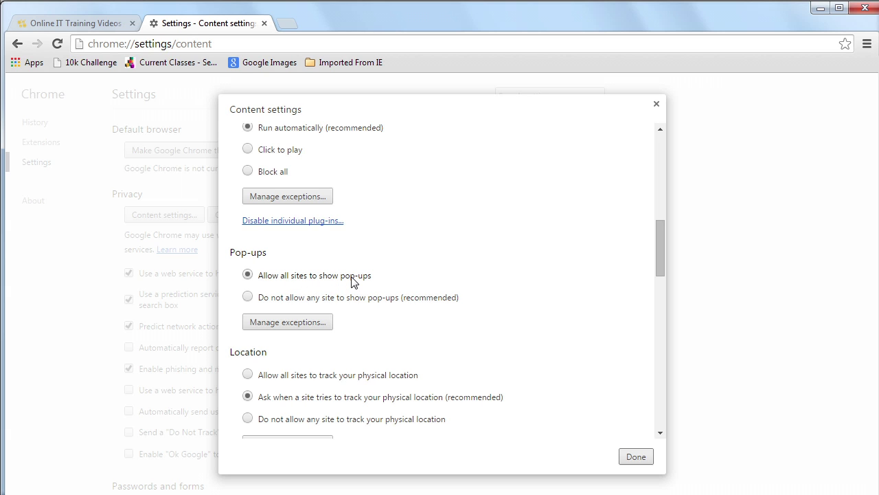
pyautogui.click(248, 297)
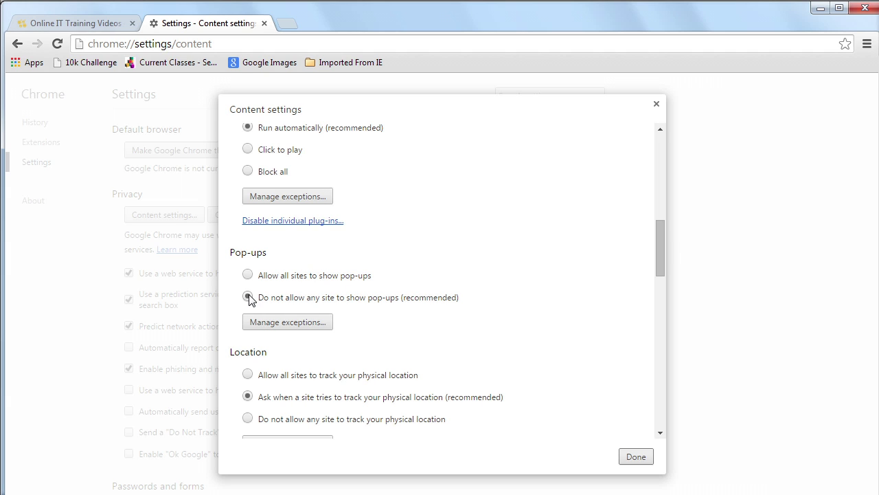
pyautogui.click(324, 323)
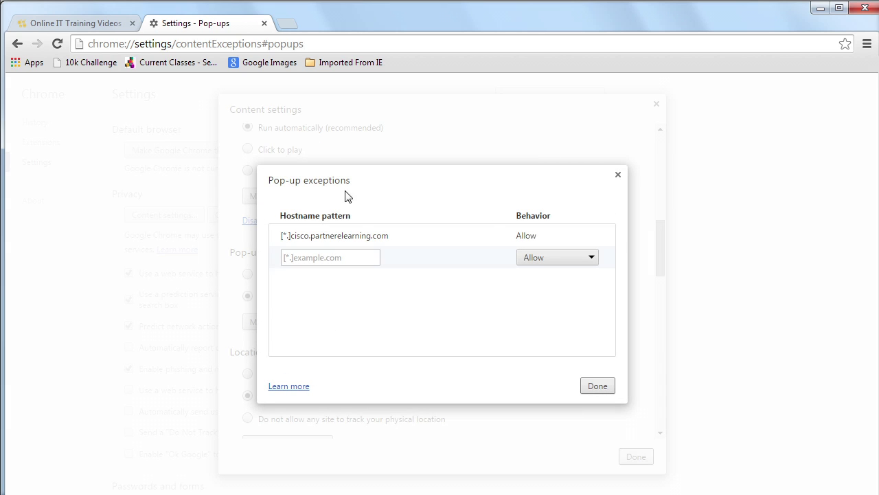
pyautogui.click(606, 386)
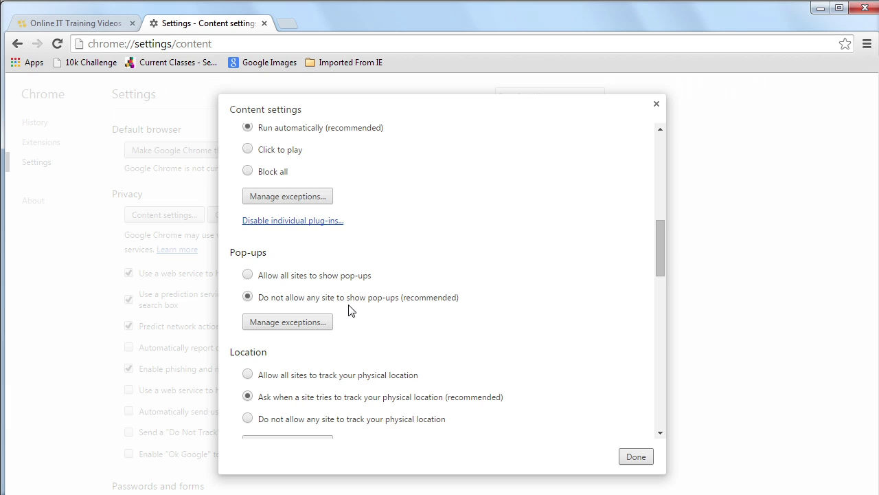
pyautogui.click(635, 457)
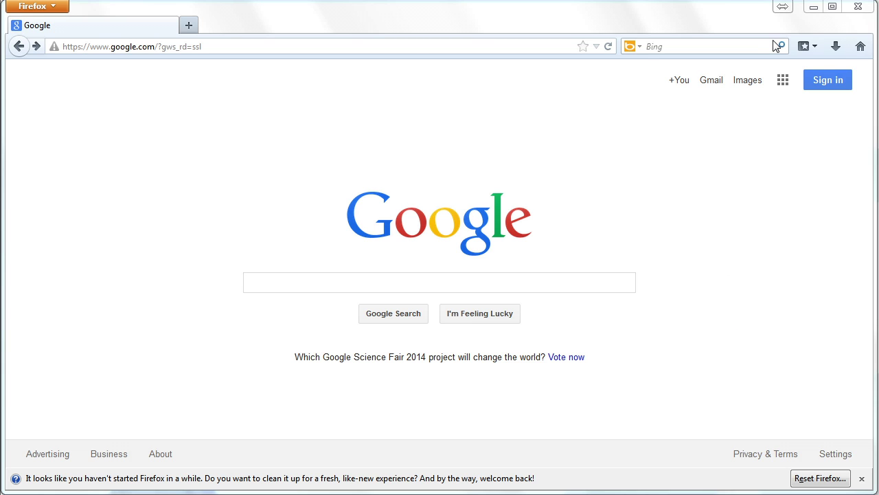
# Step: Switch to Firefox, open its options and look through the categories for the pop-up blocking setting under Content
pyautogui.click(55, 11)
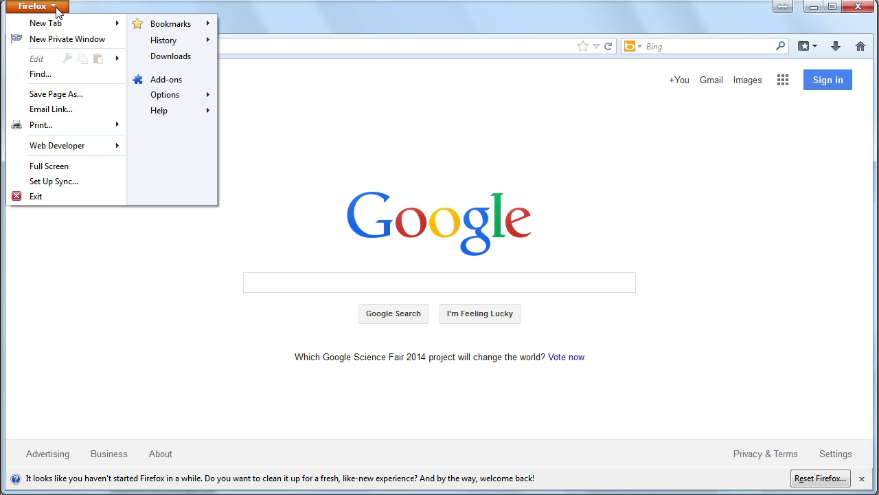
pyautogui.moveTo(169, 100)
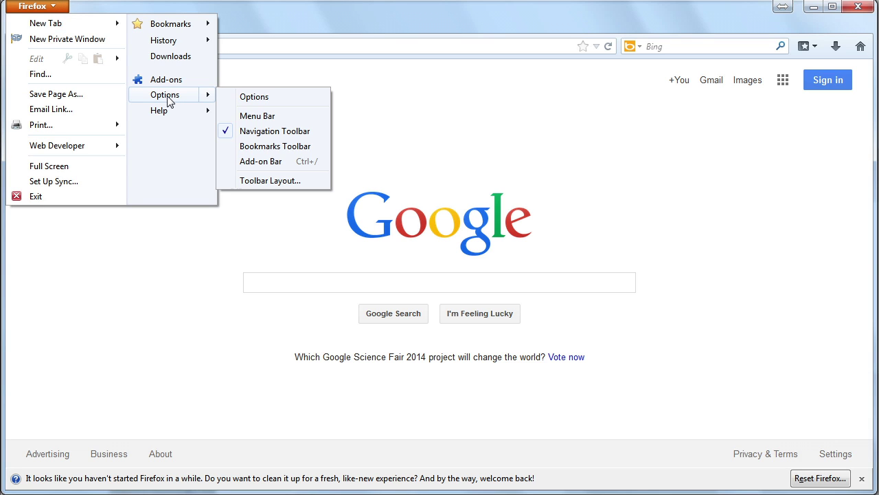
pyautogui.click(280, 98)
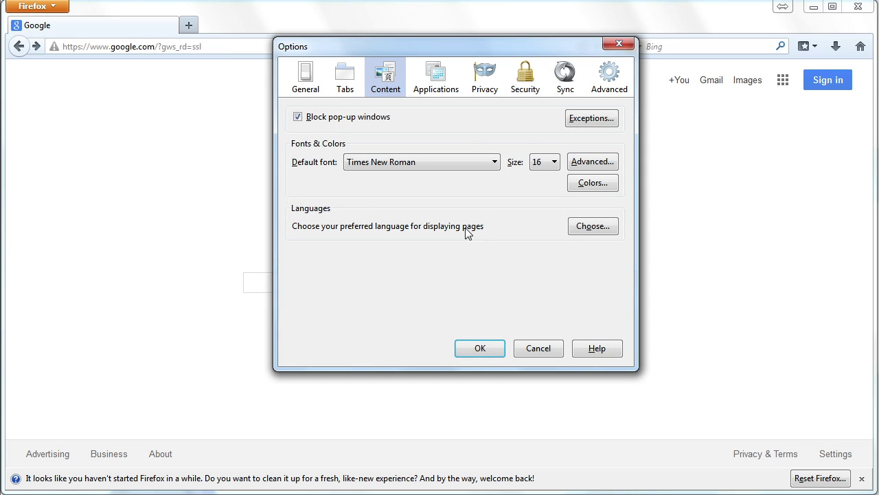
pyautogui.click(314, 86)
pyautogui.click(344, 86)
pyautogui.click(380, 83)
pyautogui.click(435, 77)
pyautogui.click(486, 77)
pyautogui.click(526, 79)
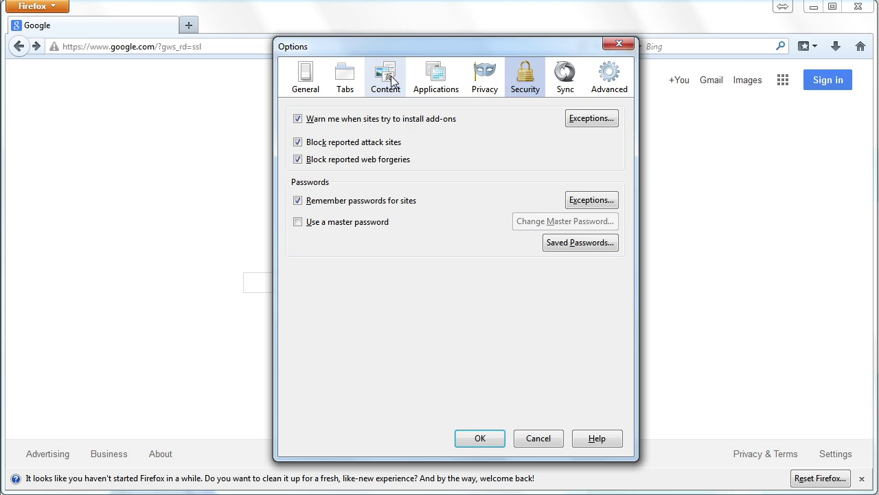
pyautogui.click(479, 79)
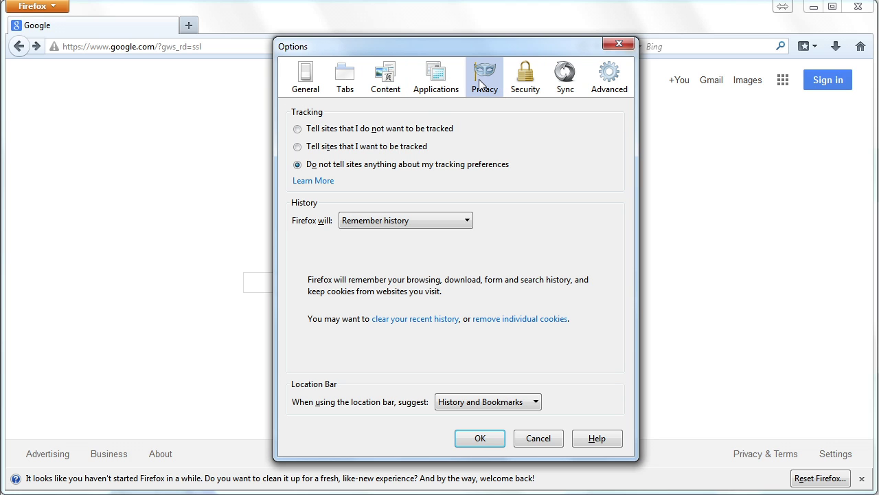
pyautogui.click(379, 81)
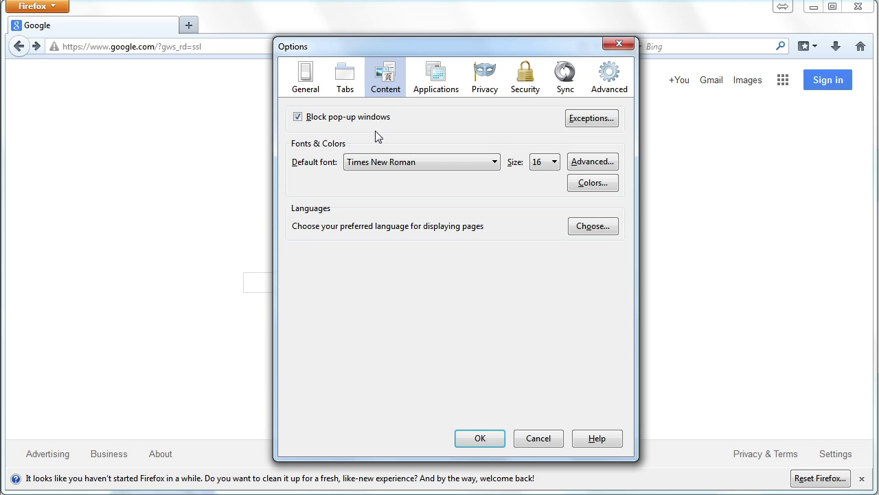
# Step: Review the sites allowed to open pop-ups in Firefox and leave the options without saving
pyautogui.click(591, 118)
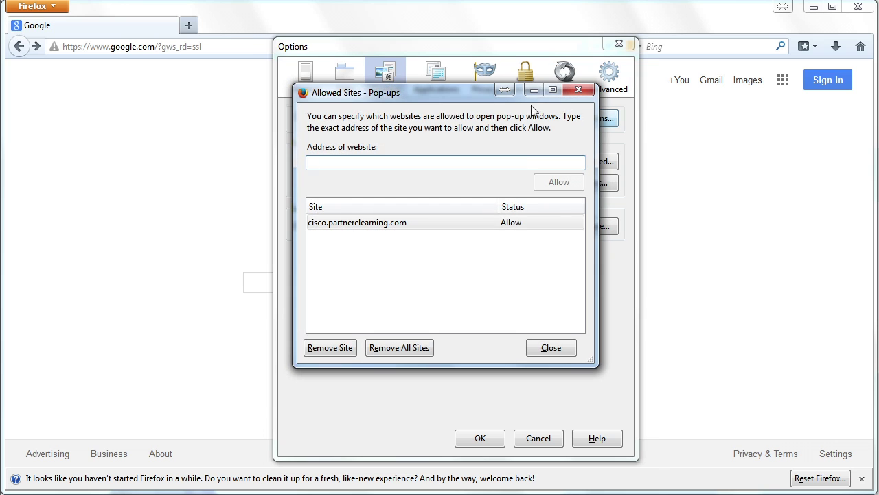
pyautogui.click(558, 347)
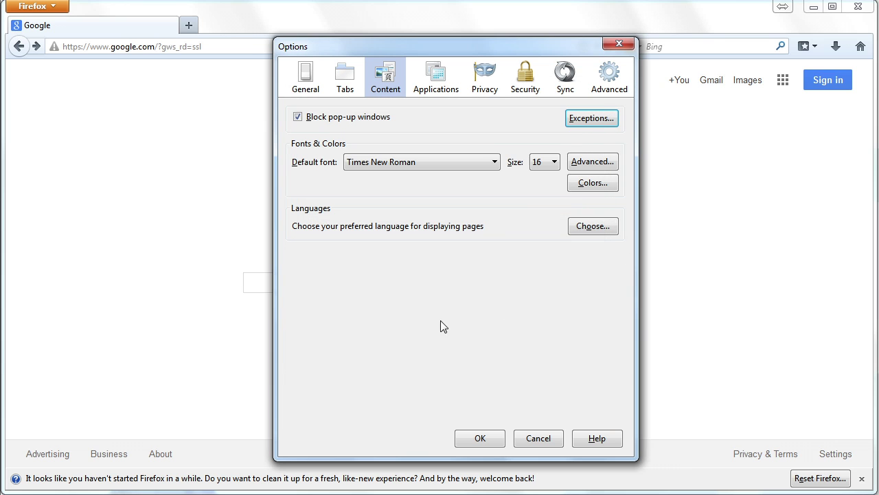
pyautogui.click(542, 438)
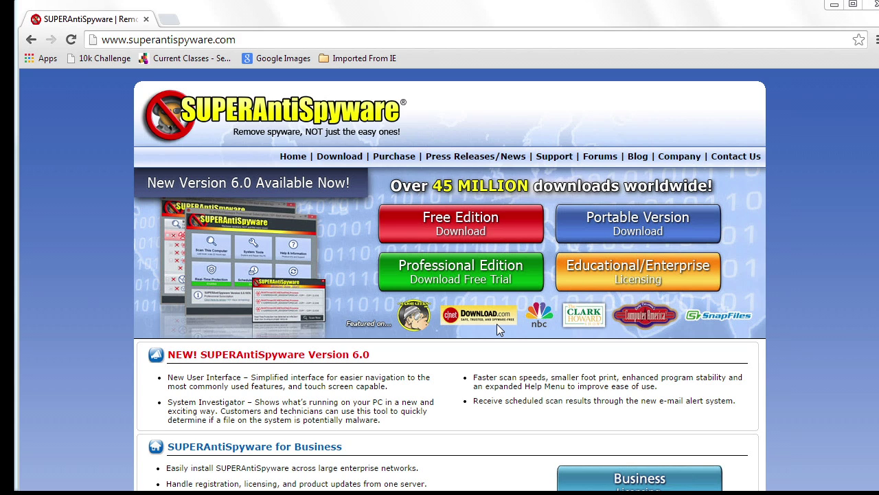
# Step: Switch to Chrome, download the Free Edition of SUPERAntiSpyware and look over its download page
pyautogui.click(470, 234)
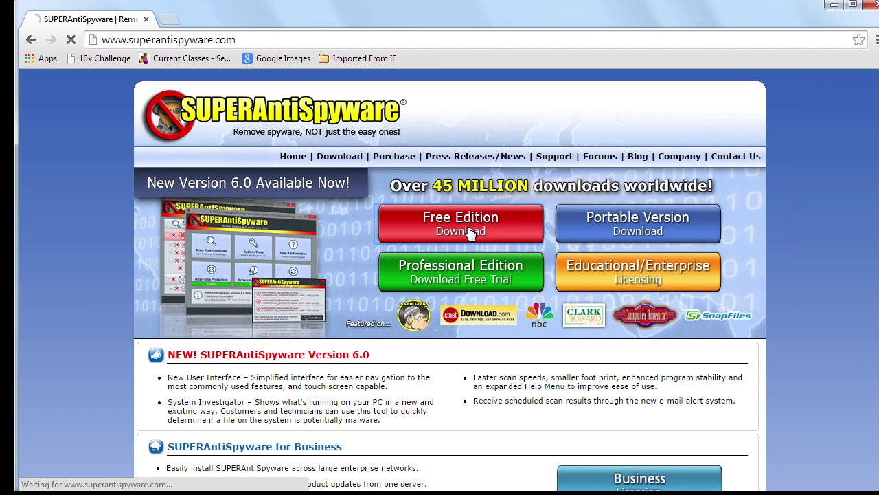
pyautogui.scroll(-3, 480, 234)
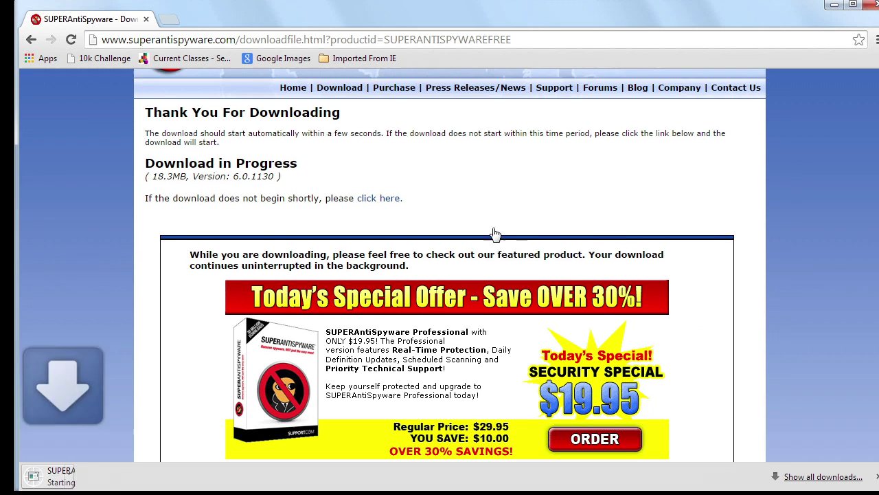
pyautogui.scroll(-1, 497, 235)
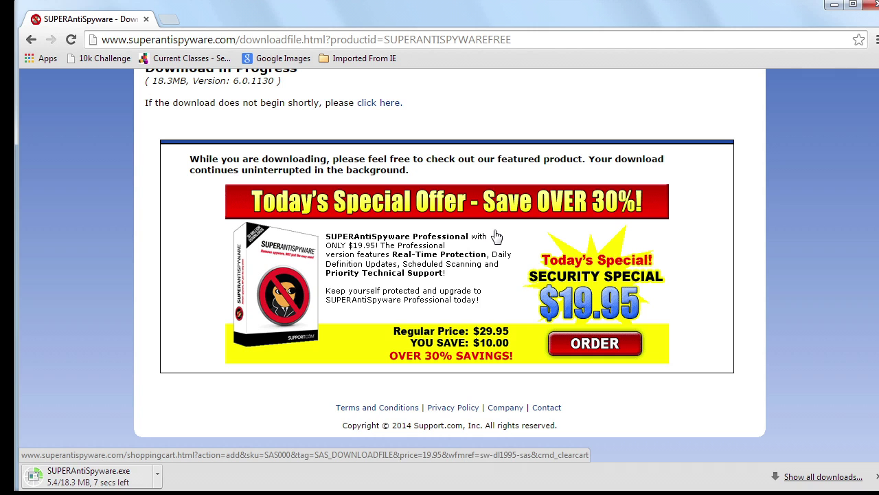
pyautogui.scroll(3, 523, 280)
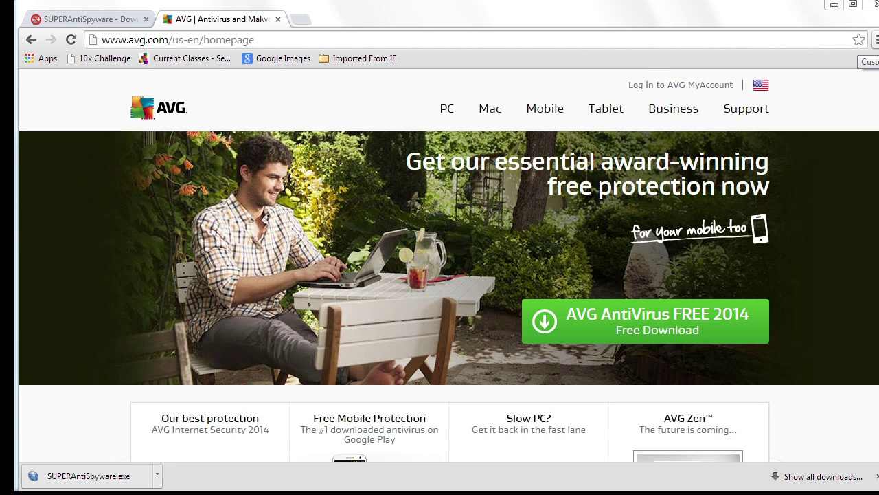
# Step: Open Chrome's settings and go to the Extensions page to review the installed extensions
pyautogui.click(876, 40)
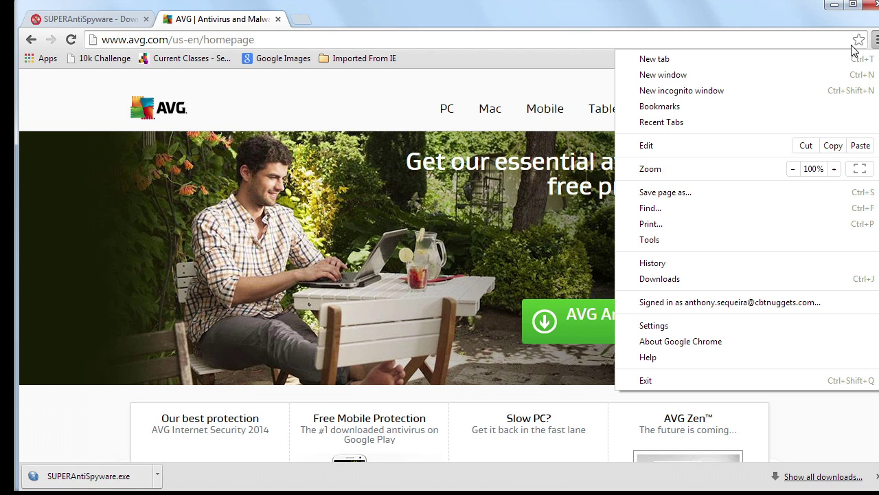
pyautogui.click(685, 330)
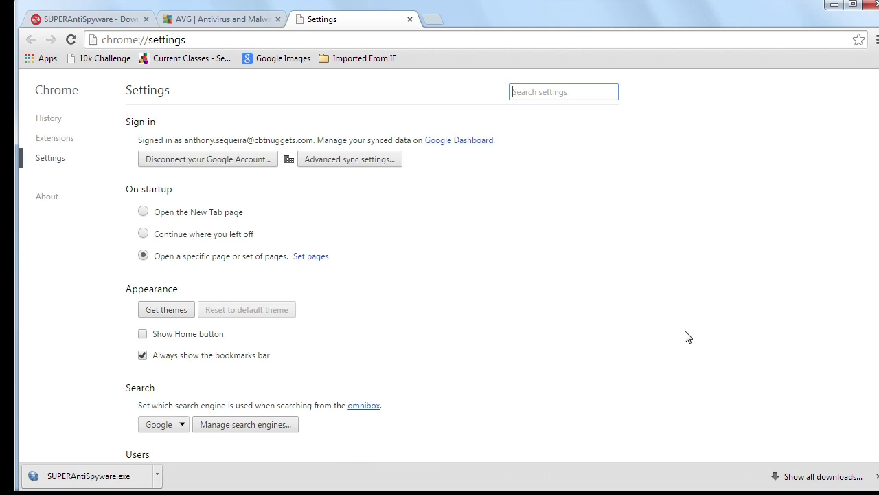
pyautogui.click(60, 144)
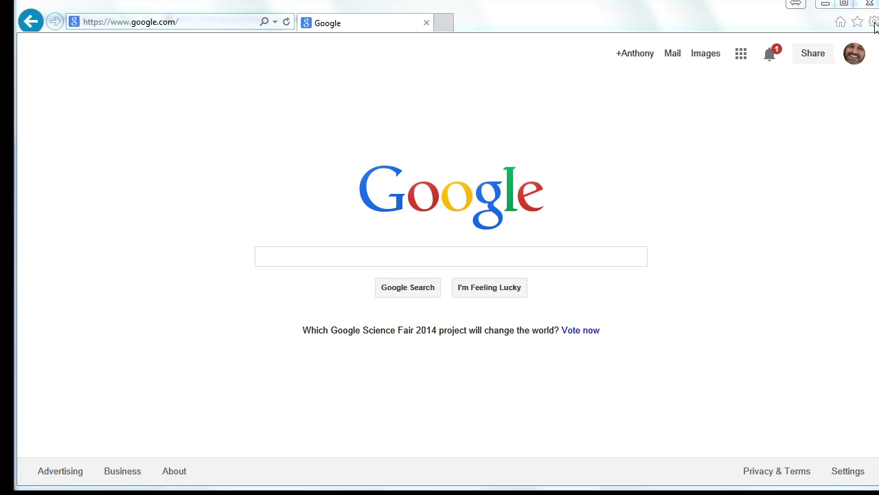
# Step: Switch to Internet Explorer, open Manage Add-ons and look through each add-on type, ending on Toolbars and Extensions
pyautogui.click(873, 22)
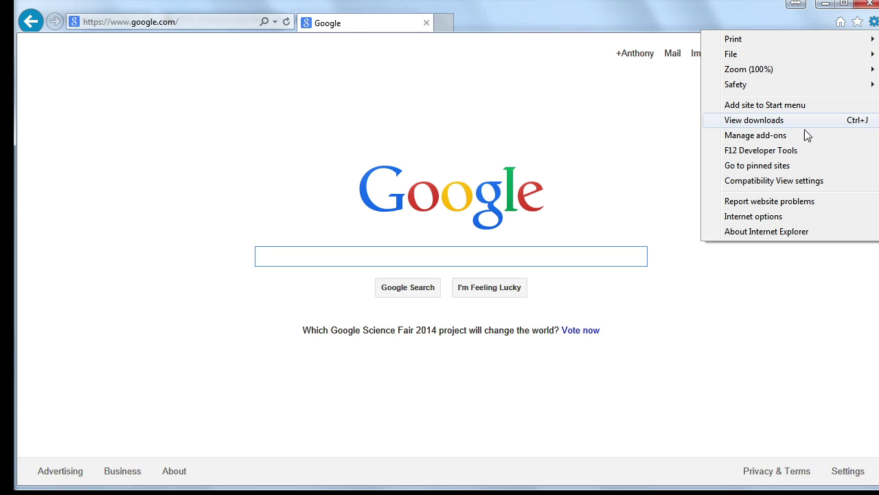
pyautogui.click(782, 136)
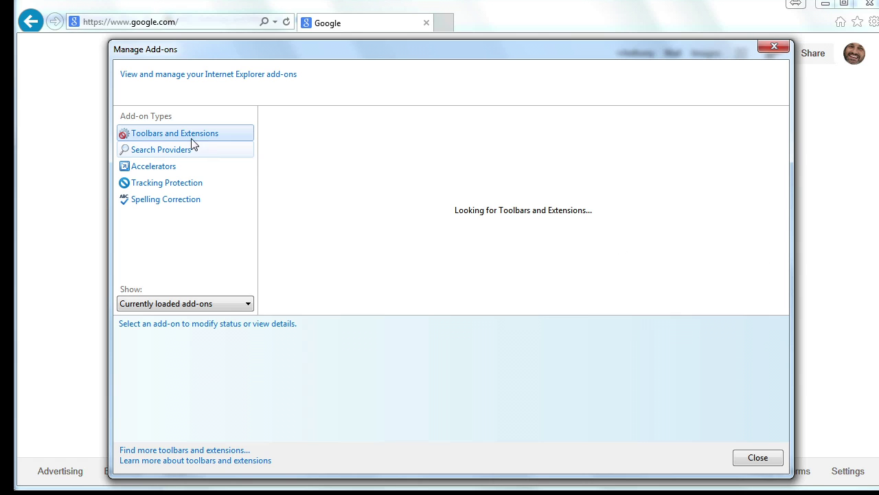
pyautogui.click(165, 151)
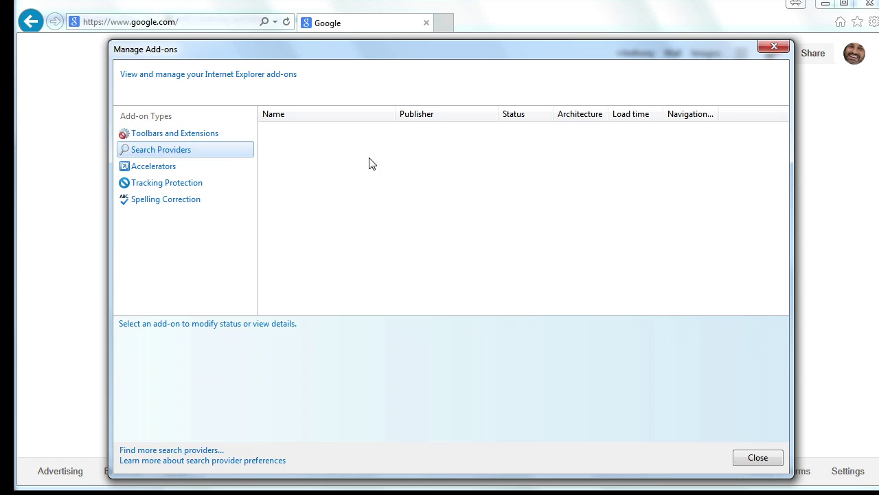
pyautogui.click(155, 168)
pyautogui.click(165, 183)
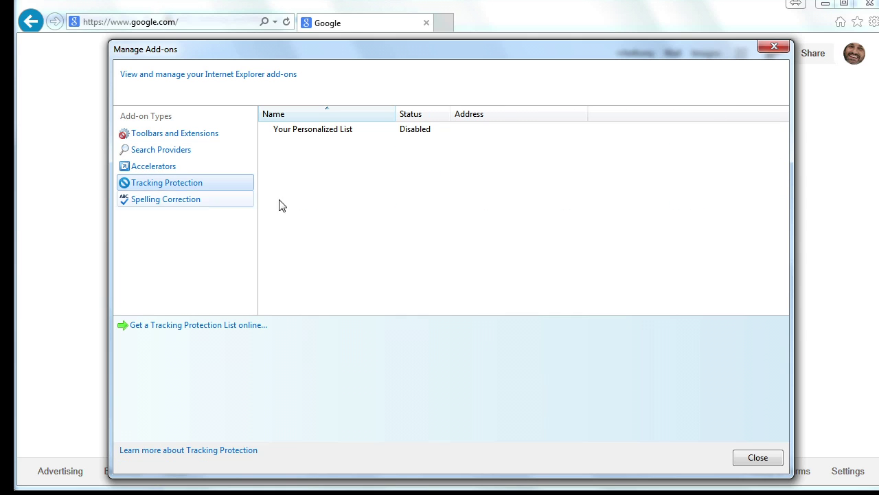
pyautogui.click(165, 206)
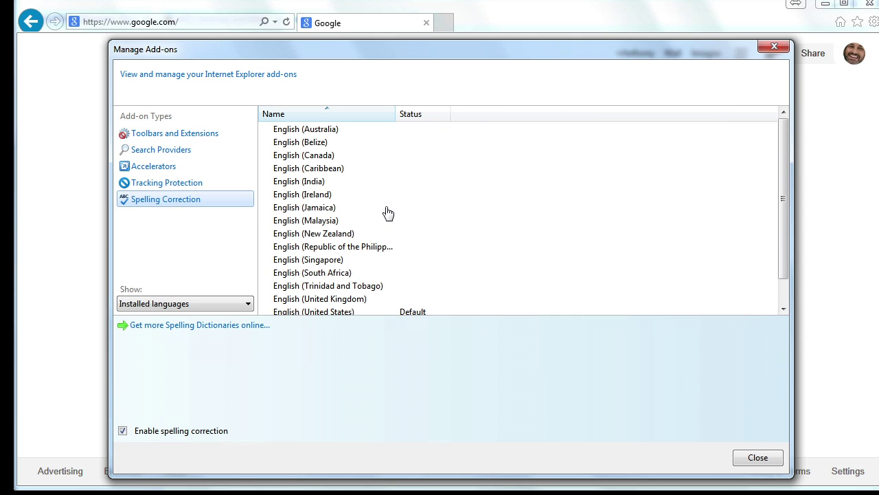
pyautogui.click(175, 132)
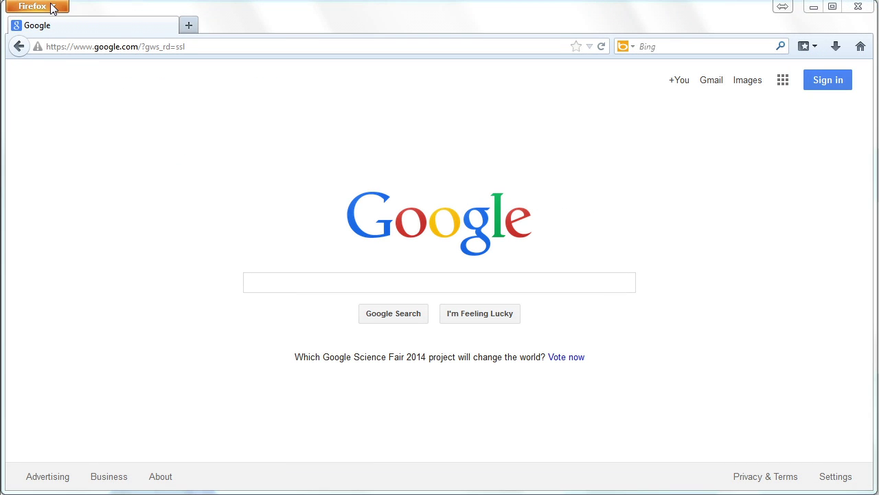
# Step: Switch to Firefox, open the Add-ons Manager and review the installed extensions
pyautogui.click(52, 7)
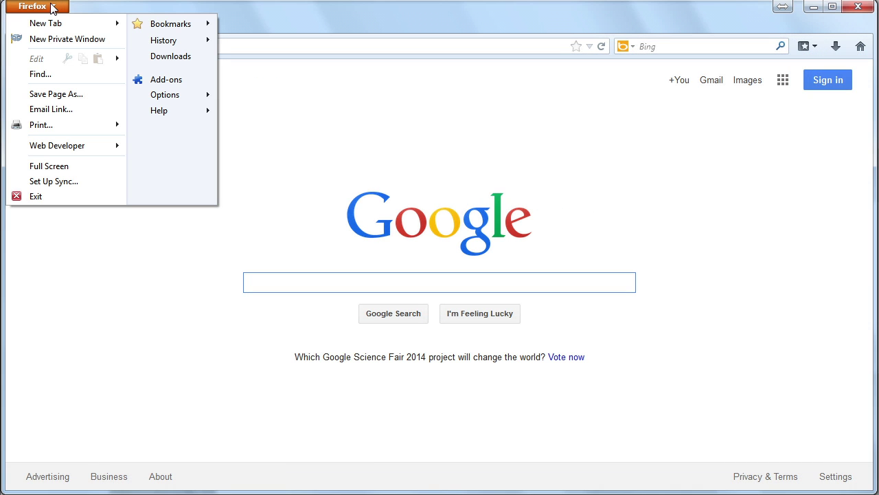
pyautogui.click(187, 81)
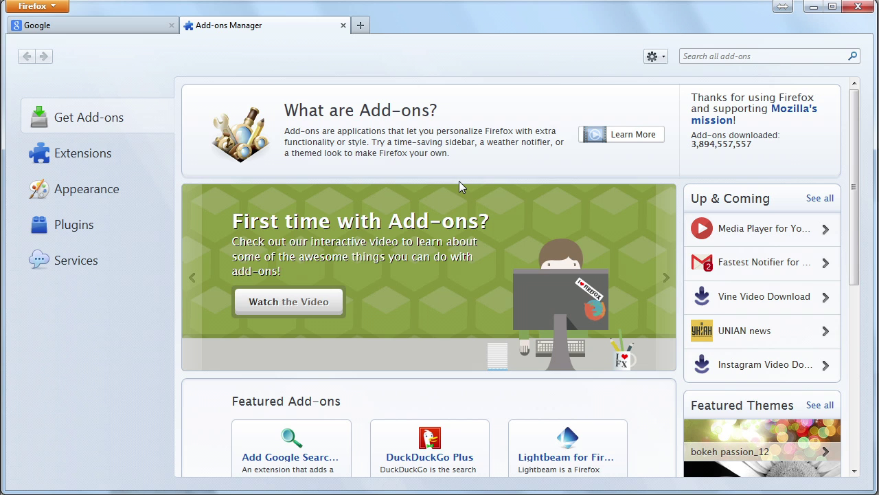
pyautogui.click(123, 168)
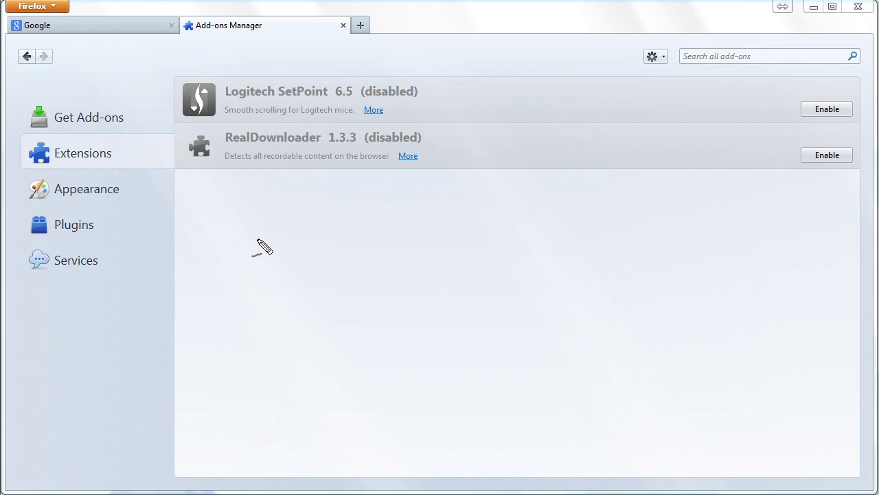
# Step: Handwrite a circled 1 followed by "Pop-Up Blocker" in red over the extensions page
pyautogui.moveTo(259, 236); pyautogui.dragTo(259, 258)
pyautogui.moveTo(250, 217)
pyautogui.mouseDown()
pyautogui.moveTo(293, 209)
pyautogui.moveTo(332, 252)
pyautogui.mouseUp()
pyautogui.click(350, 236)
pyautogui.moveTo(320, 213)
pyautogui.mouseDown()
pyautogui.moveTo(328, 237)
pyautogui.moveTo(390, 220)
pyautogui.moveTo(488, 222)
pyautogui.moveTo(559, 180)
pyautogui.moveTo(599, 195)
pyautogui.moveTo(716, 168)
pyautogui.moveTo(746, 148)
pyautogui.mouseUp()
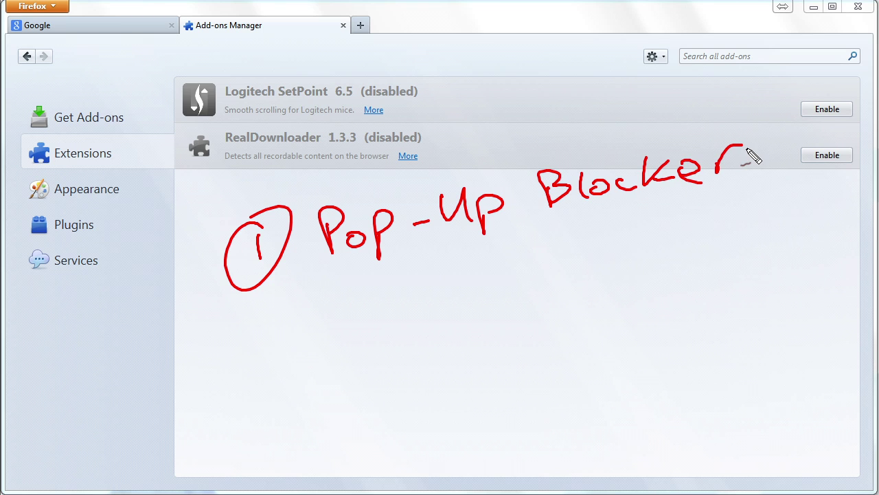
# Step: Handwrite a circled 2 with "Adware" below the first item, add "AVG" and "superantispyware" beside it, and mark them with small arrows
pyautogui.moveTo(260, 327)
pyautogui.mouseDown()
pyautogui.moveTo(295, 344)
pyautogui.moveTo(277, 323)
pyautogui.mouseUp()
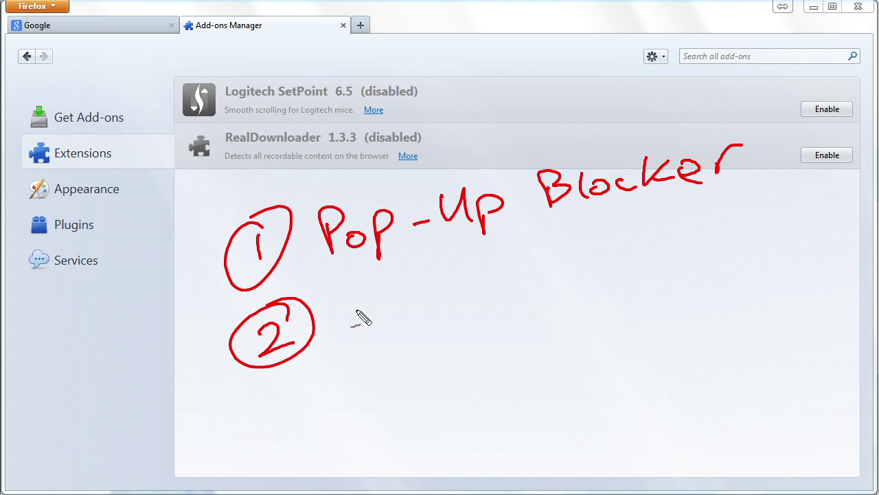
pyautogui.moveTo(354, 333)
pyautogui.mouseDown()
pyautogui.moveTo(371, 316)
pyautogui.moveTo(398, 328)
pyautogui.moveTo(432, 308)
pyautogui.moveTo(529, 291)
pyautogui.moveTo(501, 285)
pyautogui.mouseUp()
pyautogui.moveTo(563, 260)
pyautogui.mouseDown()
pyautogui.moveTo(553, 267)
pyautogui.moveTo(621, 226)
pyautogui.moveTo(632, 251)
pyautogui.moveTo(591, 274)
pyautogui.moveTo(625, 270)
pyautogui.moveTo(737, 227)
pyautogui.moveTo(791, 224)
pyautogui.moveTo(838, 205)
pyautogui.mouseUp()
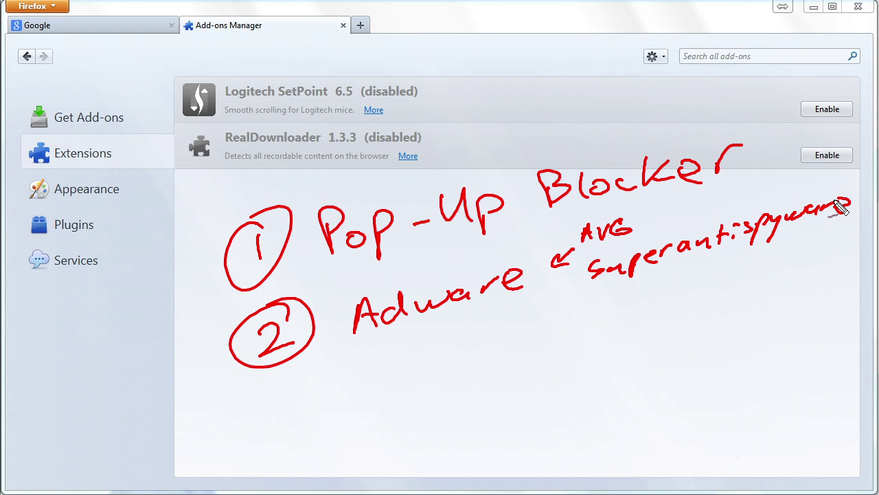
pyautogui.moveTo(559, 294); pyautogui.dragTo(574, 283)
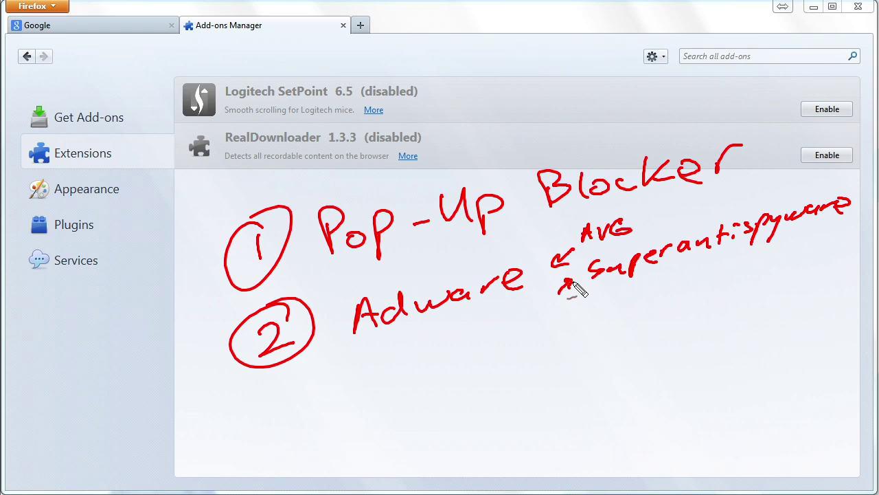
pyautogui.moveTo(774, 195); pyautogui.dragTo(788, 189)
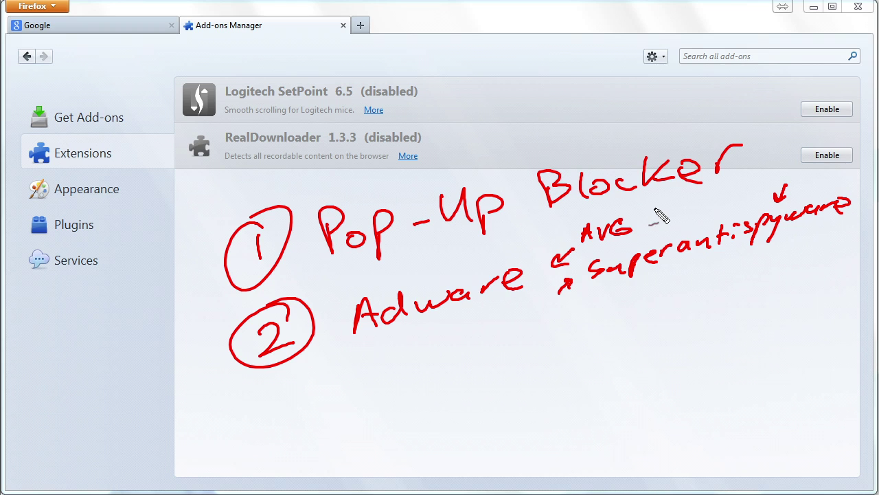
pyautogui.moveTo(658, 206); pyautogui.dragTo(637, 218)
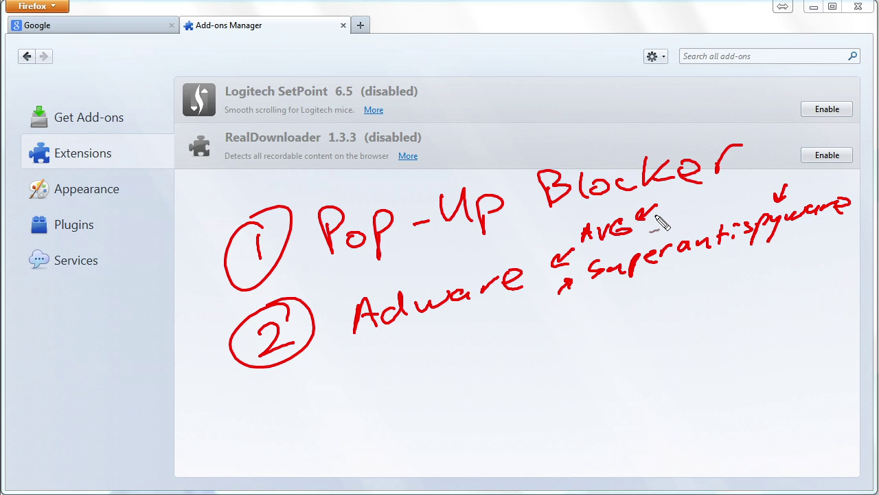
# Step: Handwrite a circled 3 with "Extensions" below the second item, point arrows at it, and bracket the first two items together
pyautogui.moveTo(363, 380); pyautogui.dragTo(362, 403)
pyautogui.moveTo(382, 360); pyautogui.dragTo(352, 363)
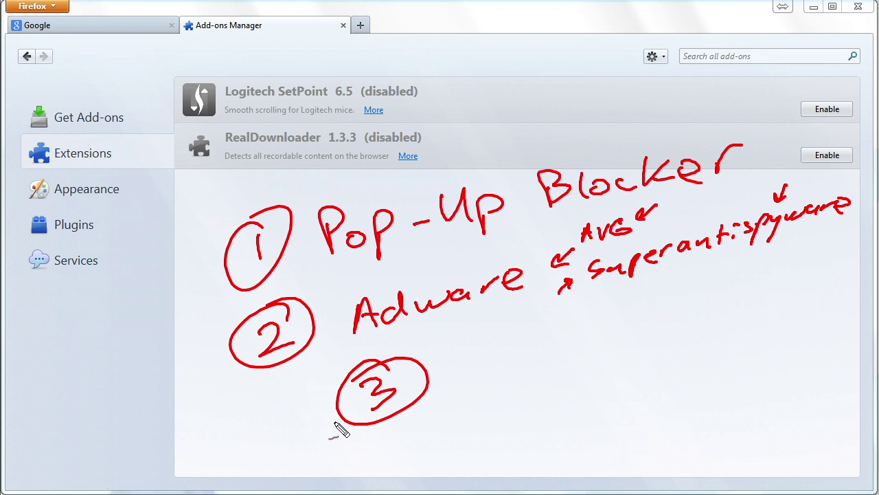
pyautogui.moveTo(473, 358)
pyautogui.mouseDown()
pyautogui.moveTo(458, 364)
pyautogui.moveTo(462, 382)
pyautogui.moveTo(507, 357)
pyautogui.moveTo(652, 311)
pyautogui.moveTo(643, 320)
pyautogui.mouseUp()
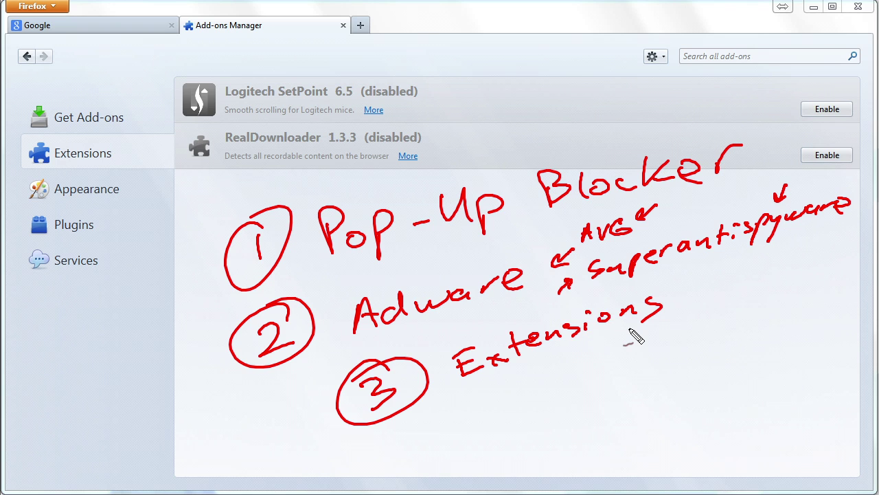
pyautogui.moveTo(593, 399)
pyautogui.mouseDown()
pyautogui.moveTo(594, 368)
pyautogui.moveTo(607, 362)
pyautogui.mouseUp()
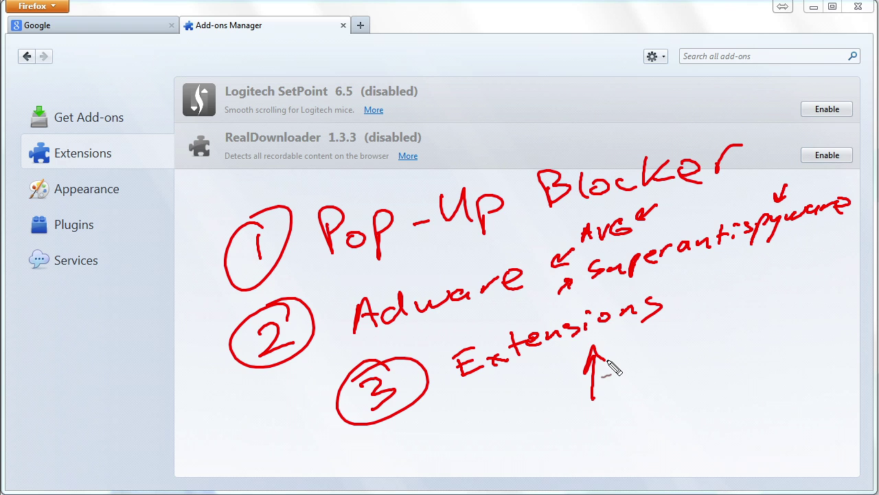
pyautogui.moveTo(722, 127)
pyautogui.mouseDown()
pyautogui.moveTo(759, 180)
pyautogui.moveTo(786, 265)
pyautogui.mouseUp()
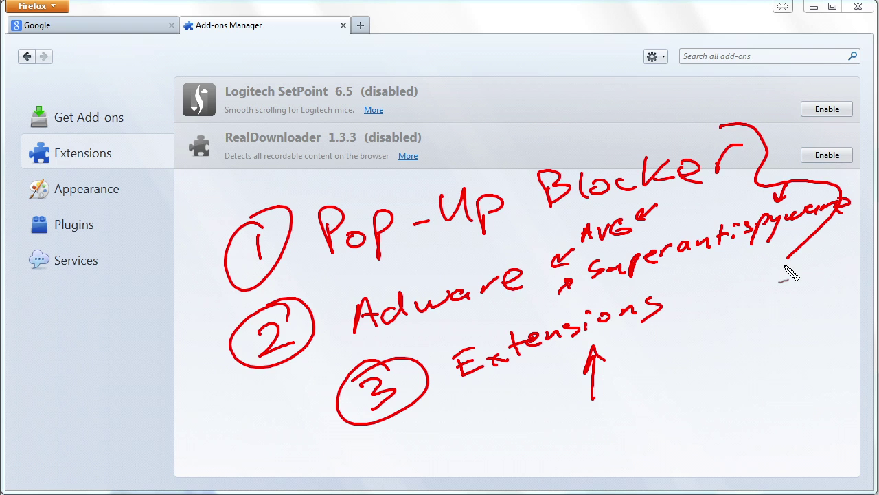
pyautogui.moveTo(700, 287)
pyautogui.mouseDown()
pyautogui.moveTo(678, 296)
pyautogui.moveTo(692, 294)
pyautogui.mouseUp()
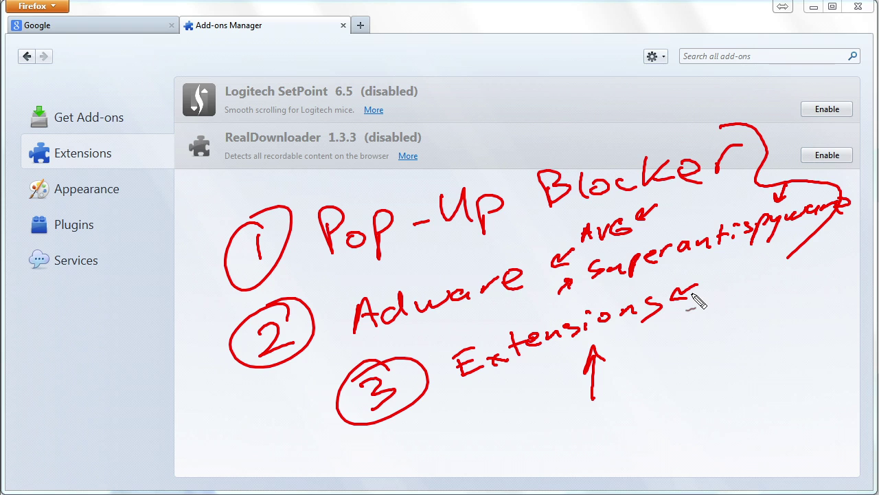